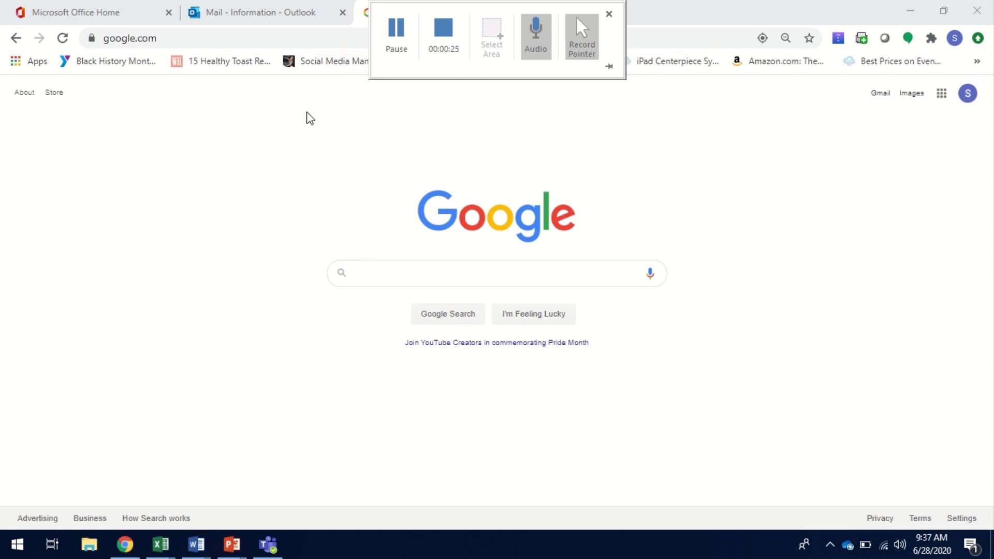
pyautogui.click(300, 38)
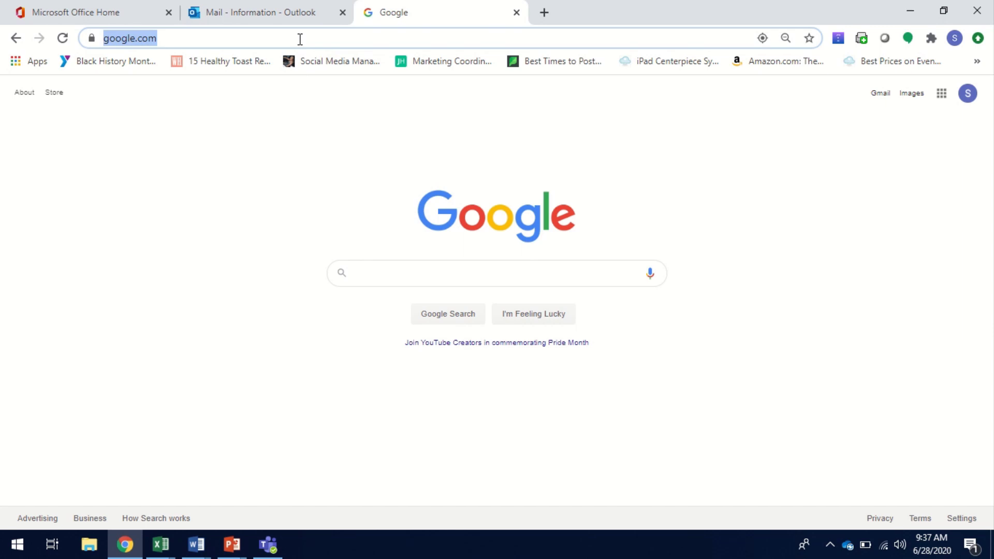
pyautogui.press('BackSpace')
pyautogui.write('WWW')
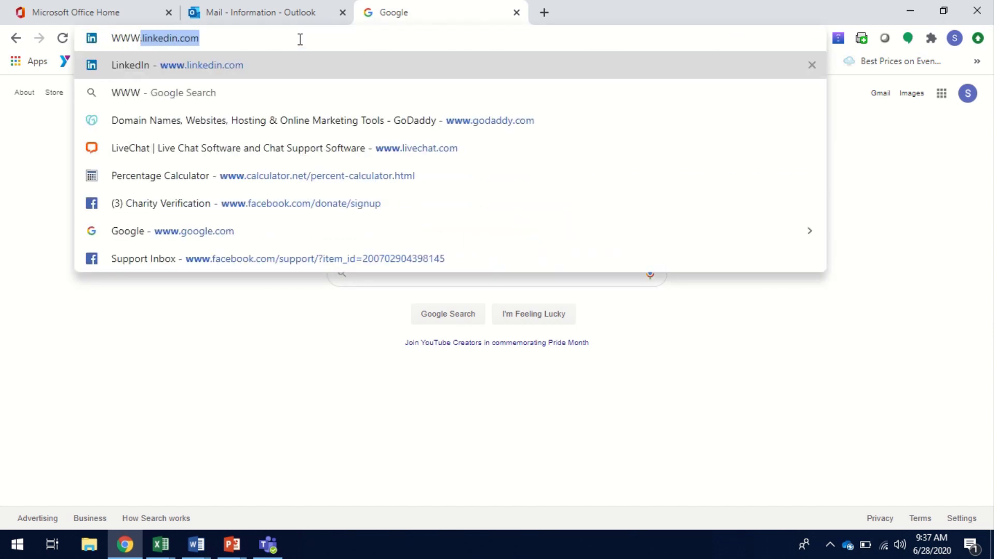
pyautogui.write('.bOOKa')
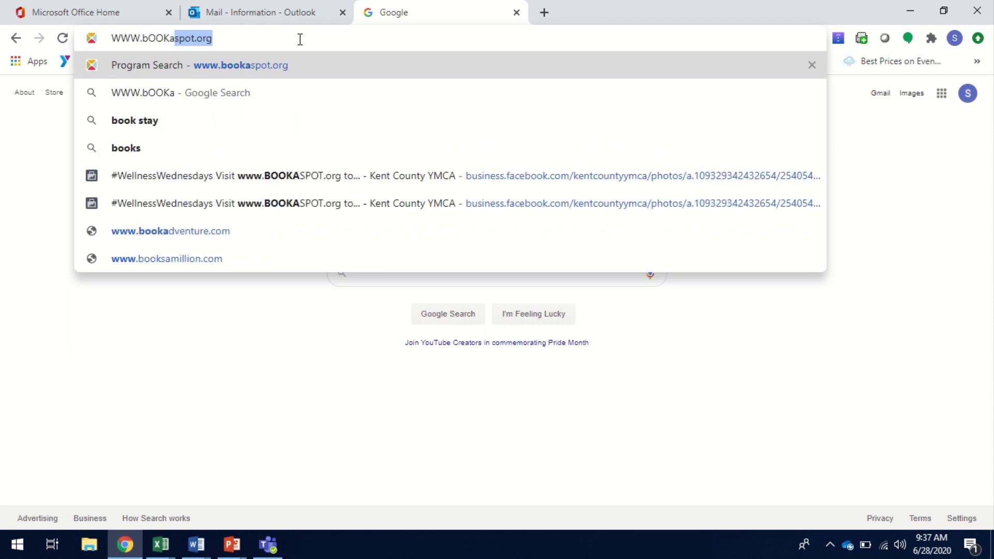
pyautogui.write('Spot.org')
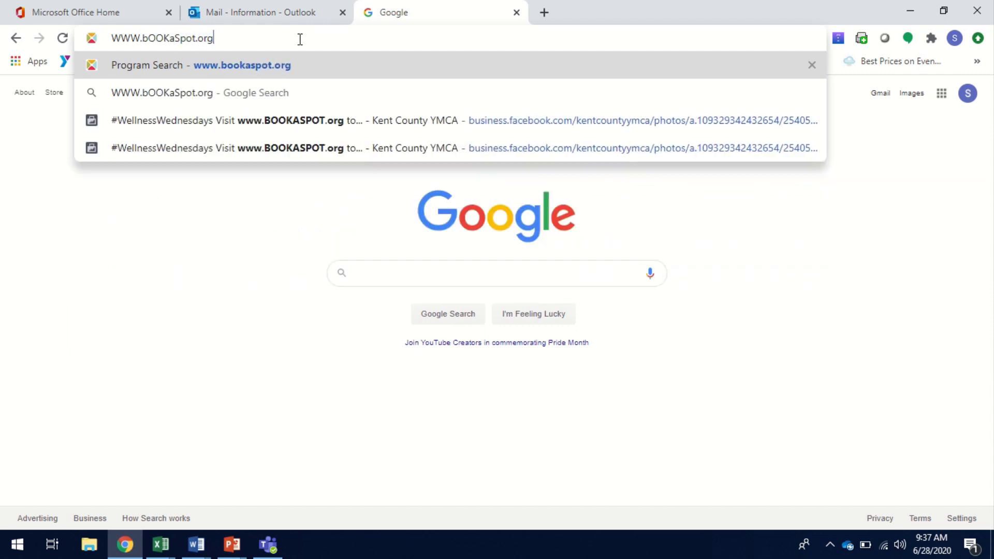
pyautogui.press('Return')
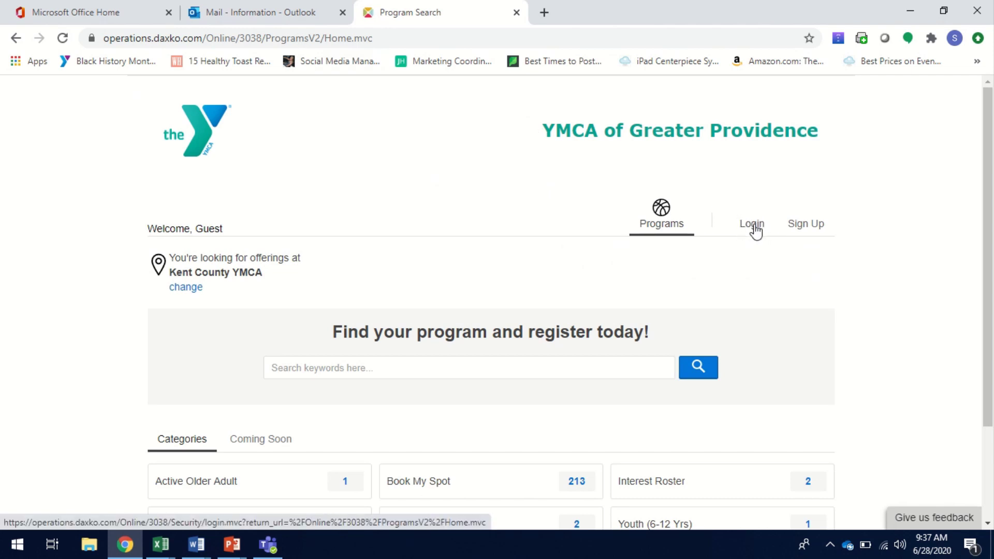
# - Log in with the suggested account e-mail and the account password
pyautogui.click(754, 226)
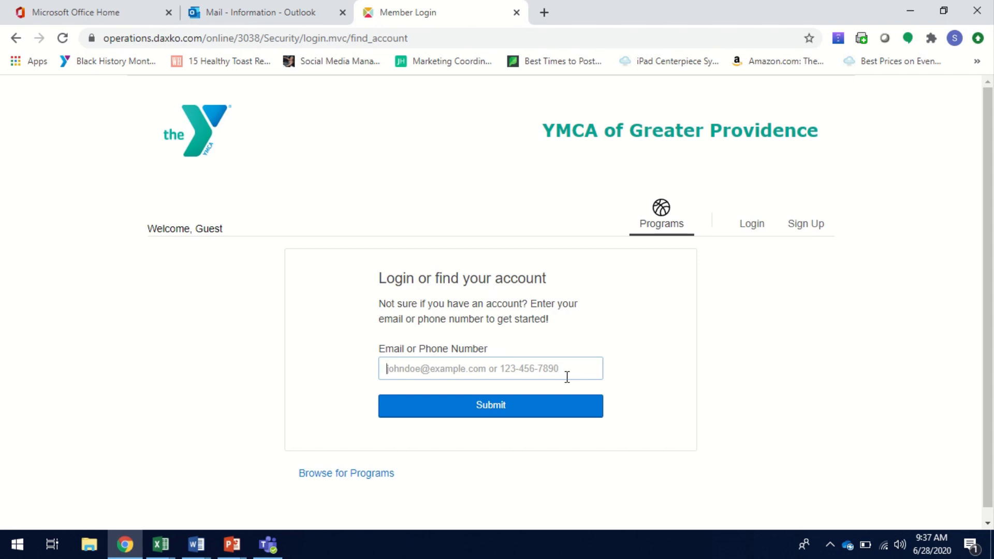
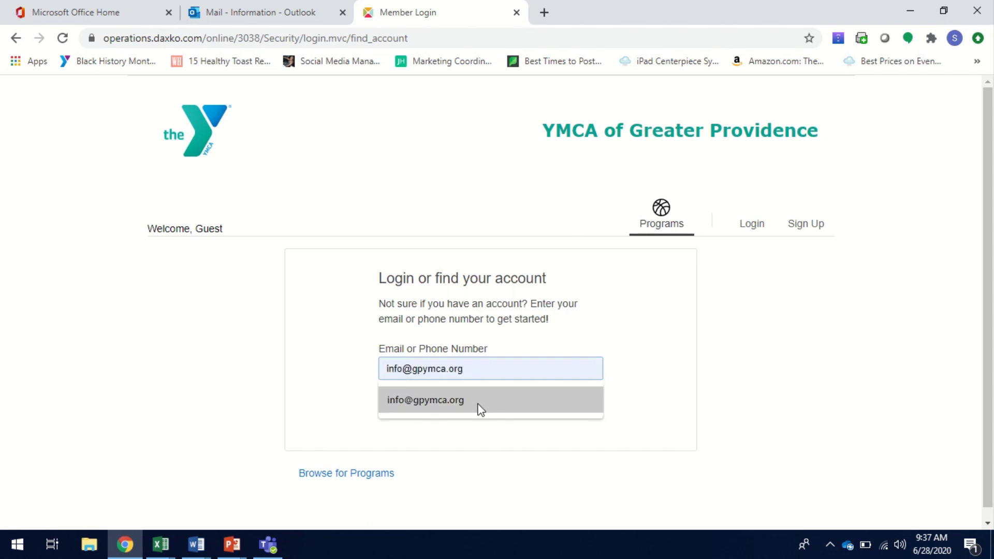
pyautogui.click(480, 408)
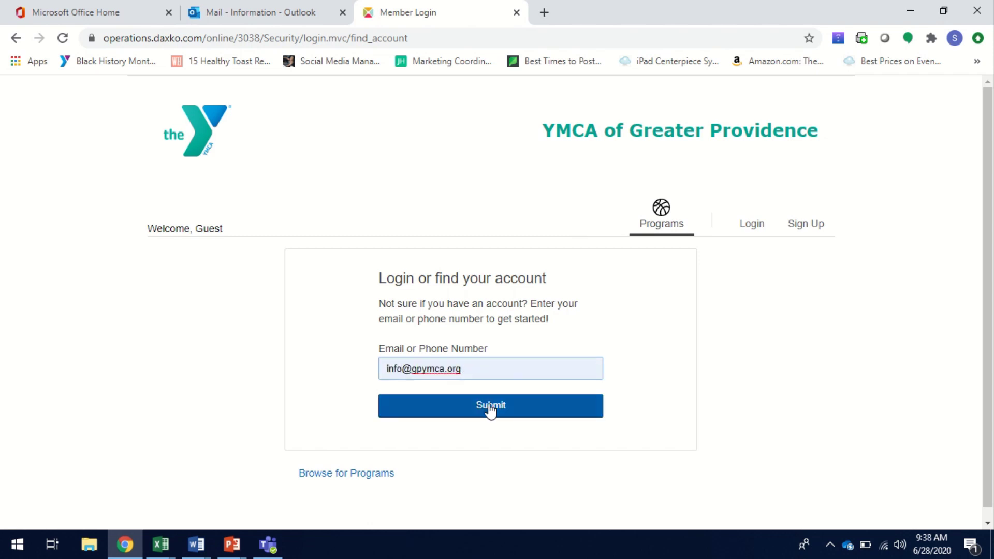
pyautogui.rightClick(494, 405)
pyautogui.click(489, 402)
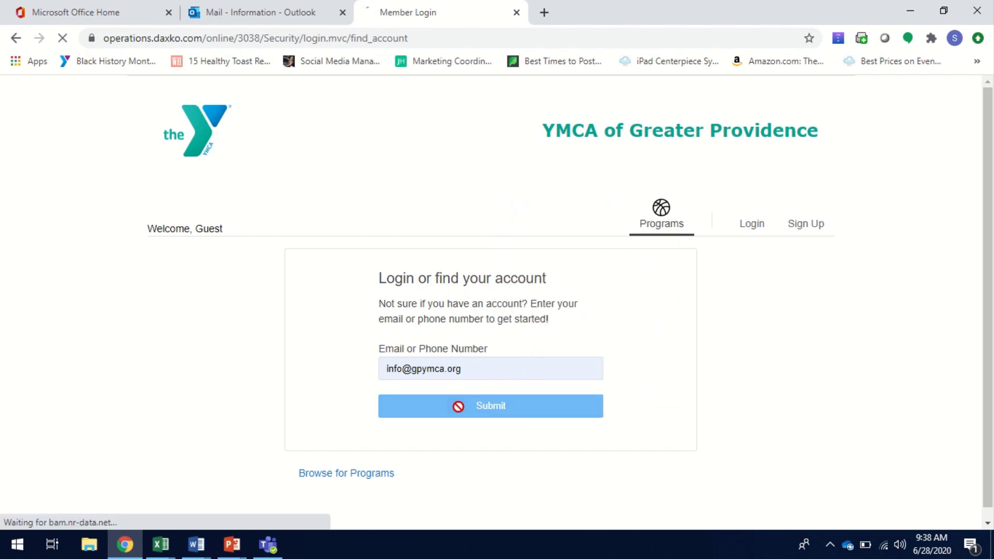
pyautogui.write('•')
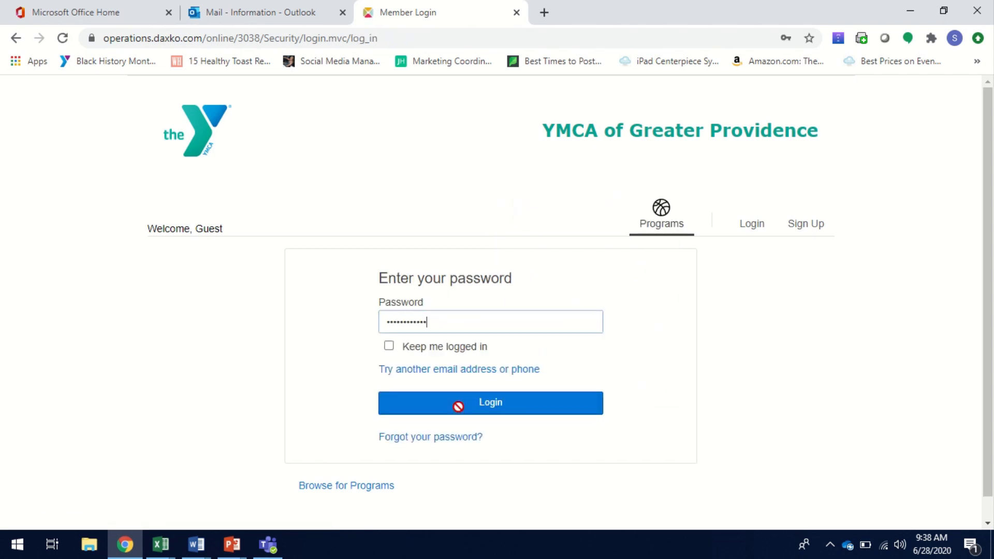
pyautogui.click(458, 406)
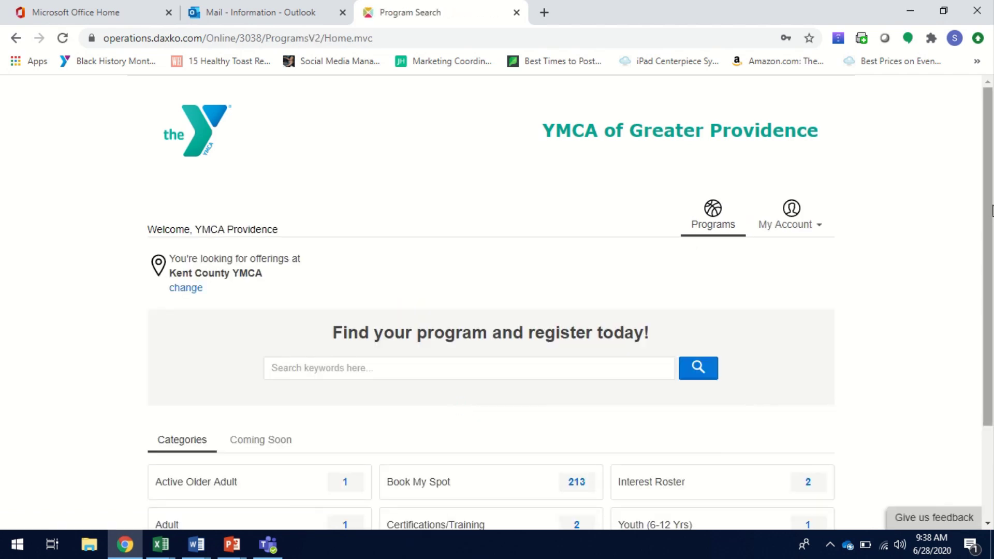
# - Change the browsing location from Kent County YMCA to Bayside YMCA
pyautogui.moveTo(992, 209); pyautogui.dragTo(989, 289)
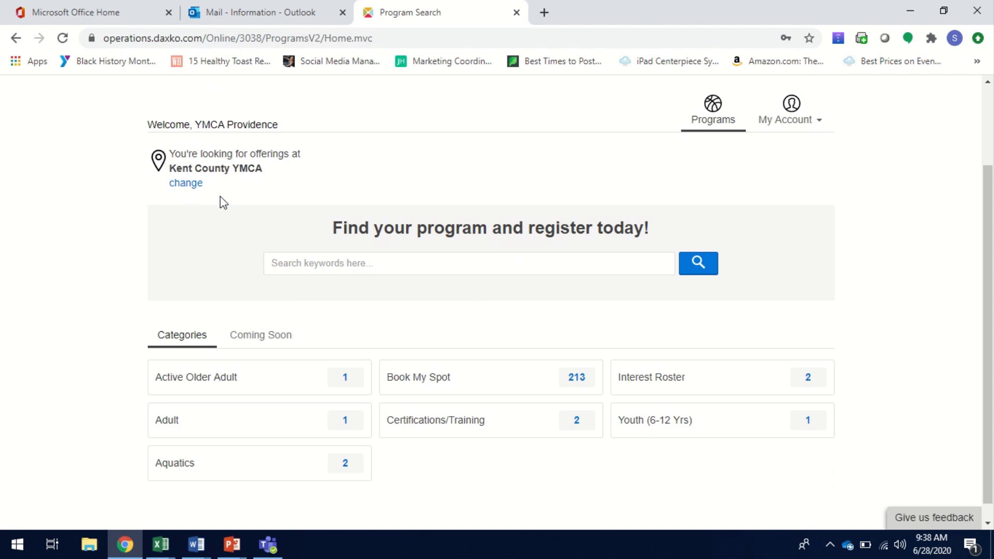
pyautogui.click(189, 186)
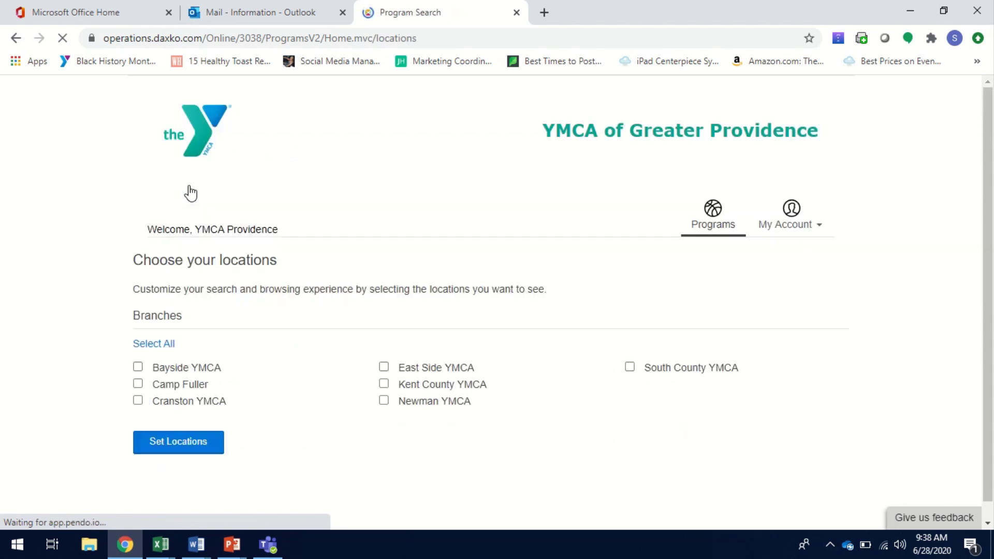
pyautogui.click(138, 367)
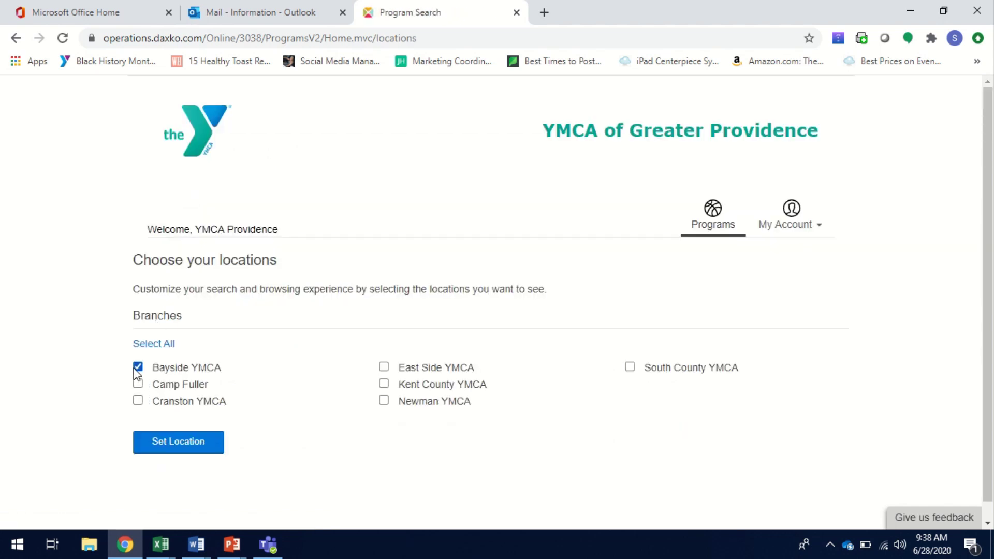
pyautogui.click(178, 445)
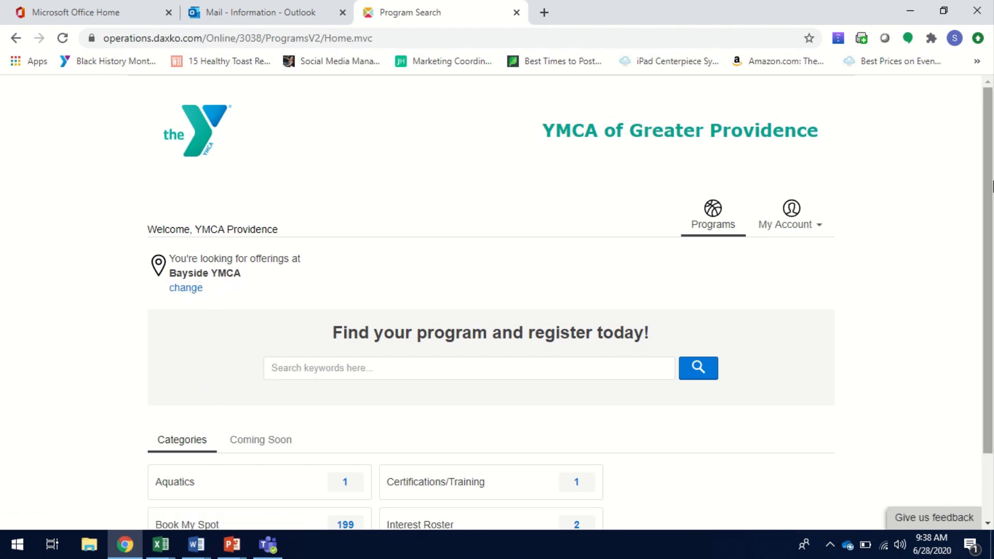
# - List Book My Spot sessions and open the 06/29 Monday 6:00am Bayside Wellness: Cardio session
pyautogui.moveTo(992, 183); pyautogui.dragTo(991, 247)
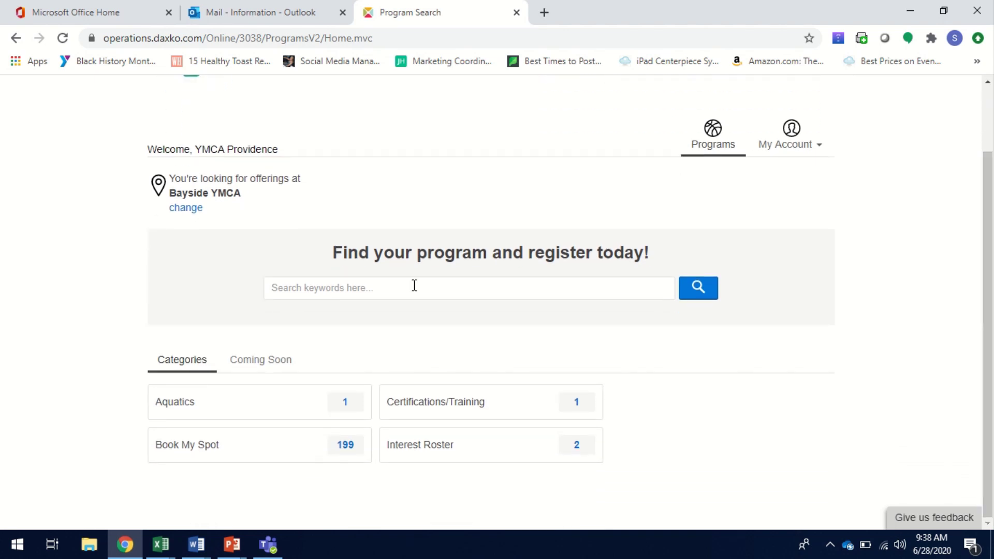
pyautogui.click(206, 458)
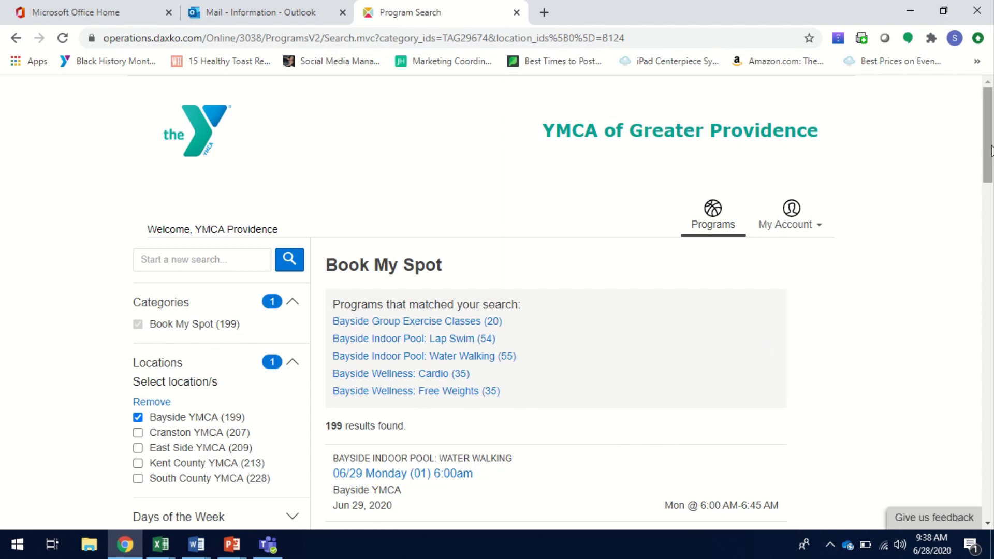
pyautogui.moveTo(990, 151); pyautogui.dragTo(980, 239)
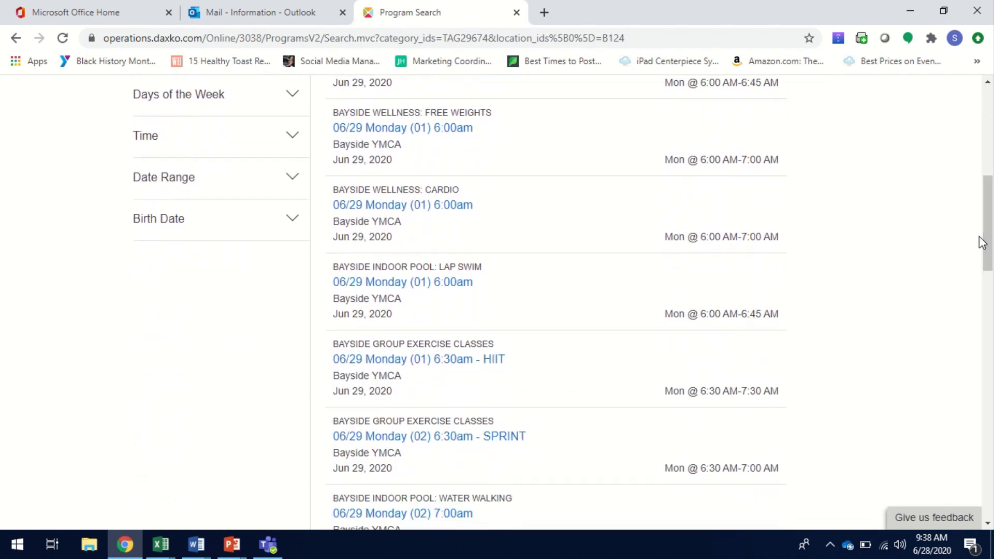
pyautogui.click(444, 207)
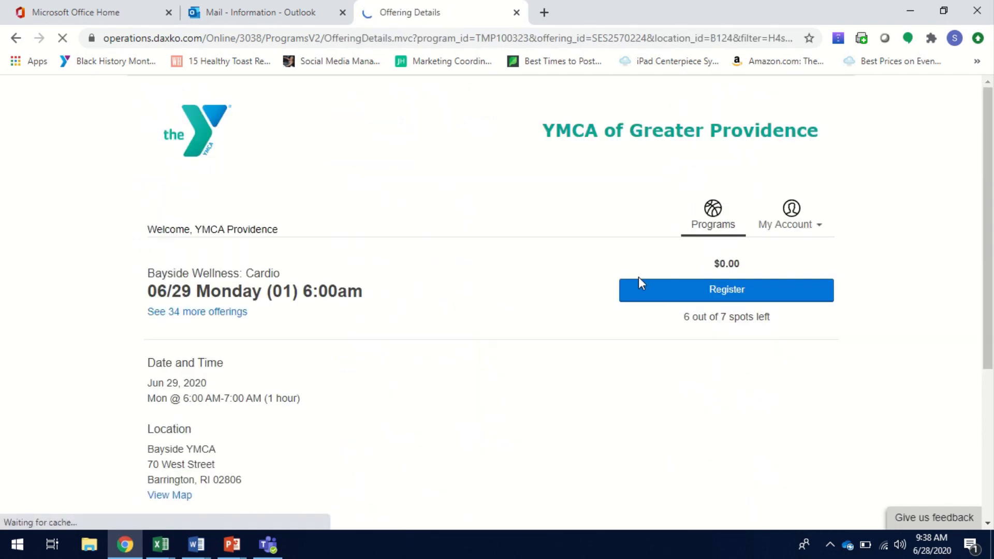
# - Register for the Cardio session and accept the waiver with a drawn signature
pyautogui.click(680, 290)
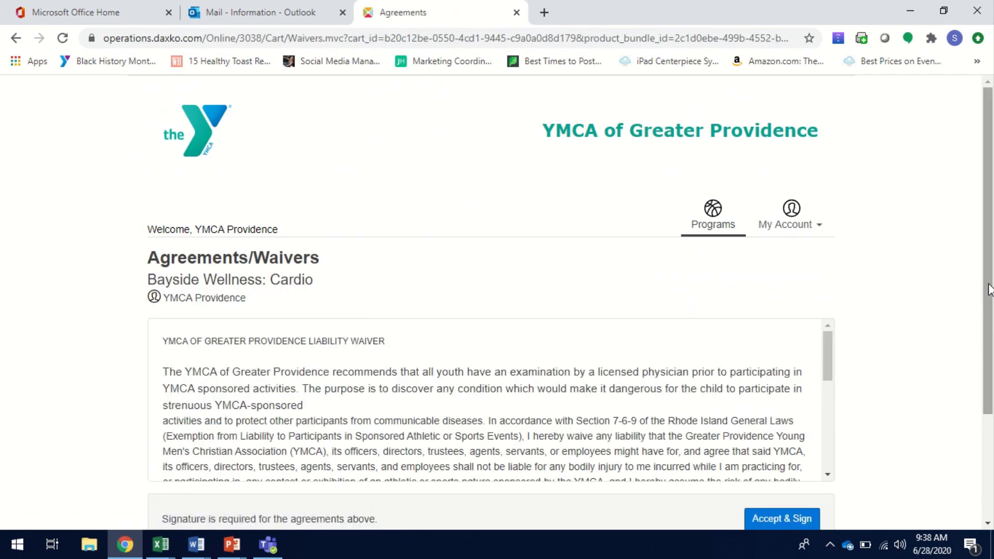
pyautogui.moveTo(988, 289); pyautogui.dragTo(991, 371)
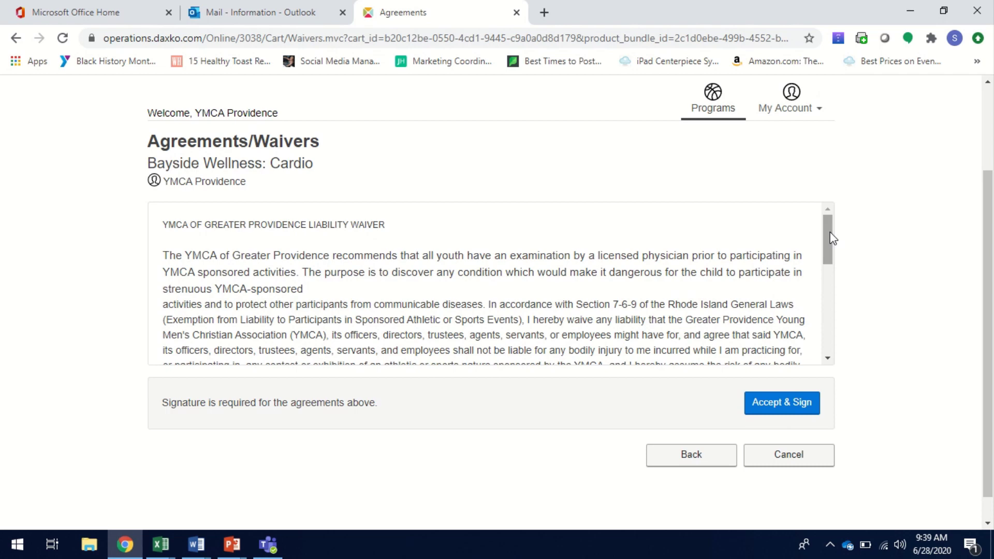
pyautogui.moveTo(829, 239); pyautogui.dragTo(805, 337)
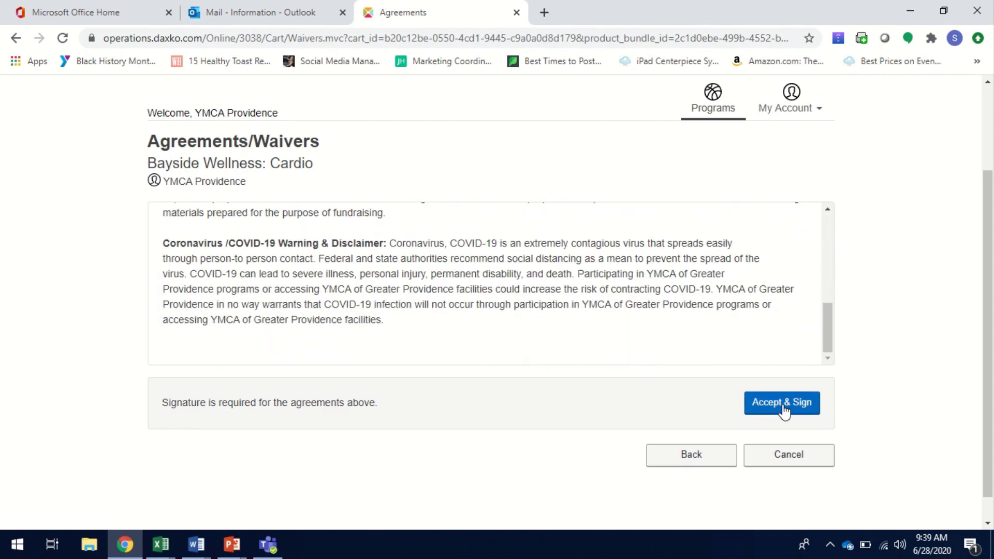
pyautogui.click(782, 407)
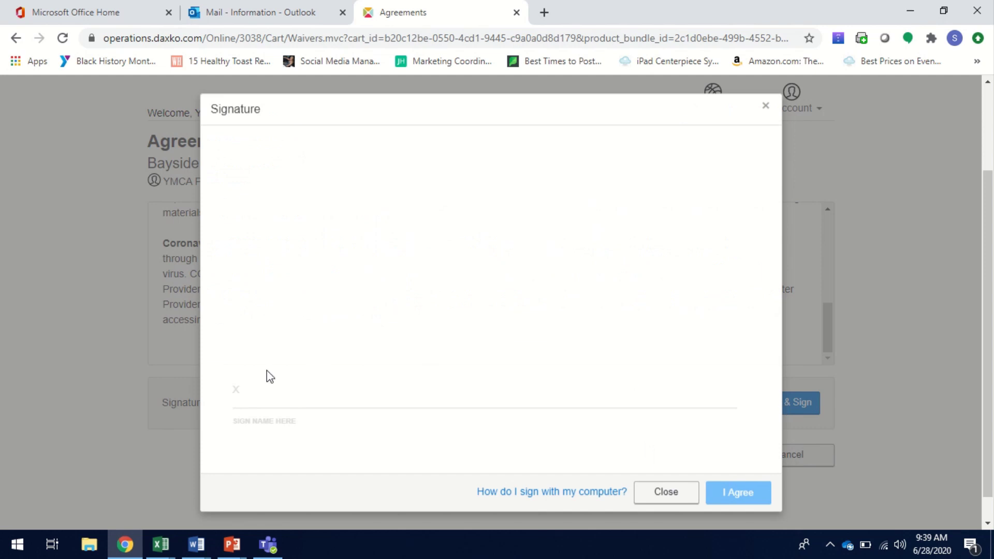
pyautogui.moveTo(252, 361)
pyautogui.mouseDown()
pyautogui.moveTo(434, 406)
pyautogui.moveTo(463, 369)
pyautogui.mouseUp()
pyautogui.moveTo(226, 312)
pyautogui.mouseDown()
pyautogui.moveTo(351, 333)
pyautogui.moveTo(616, 328)
pyautogui.moveTo(675, 373)
pyautogui.mouseUp()
pyautogui.click(745, 494)
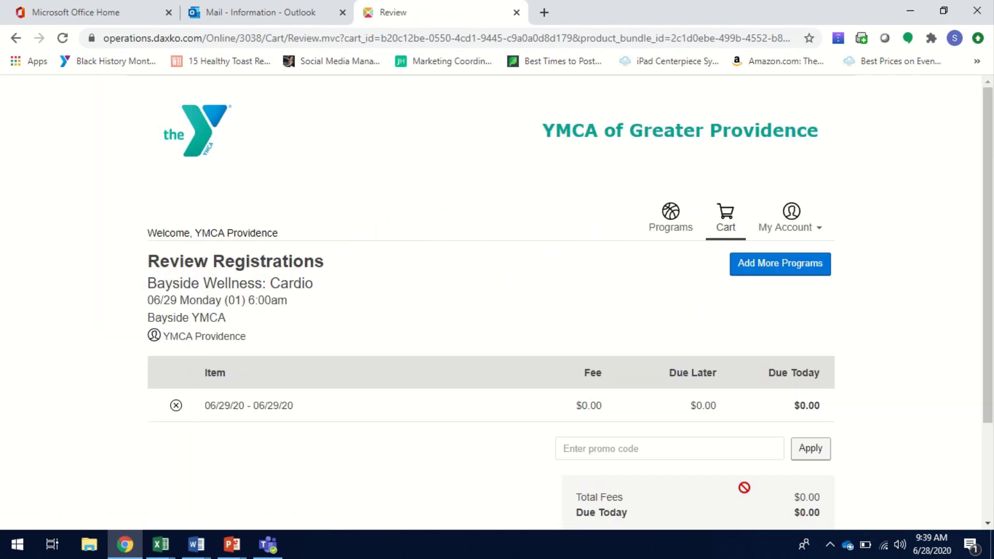
# - Use Add More Programs to return to the Bayside Book My Spot session listings
pyautogui.moveTo(991, 236); pyautogui.dragTo(992, 259)
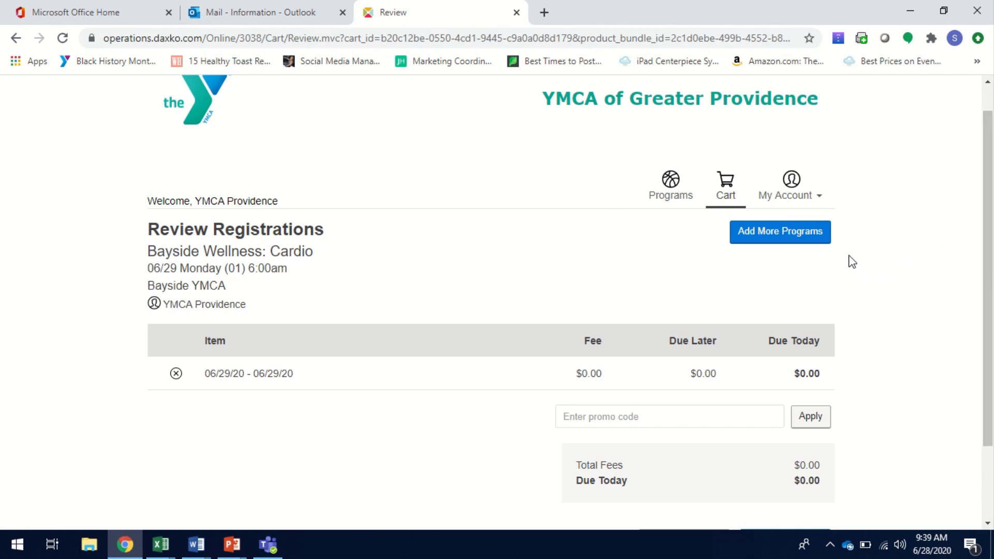
pyautogui.click(780, 239)
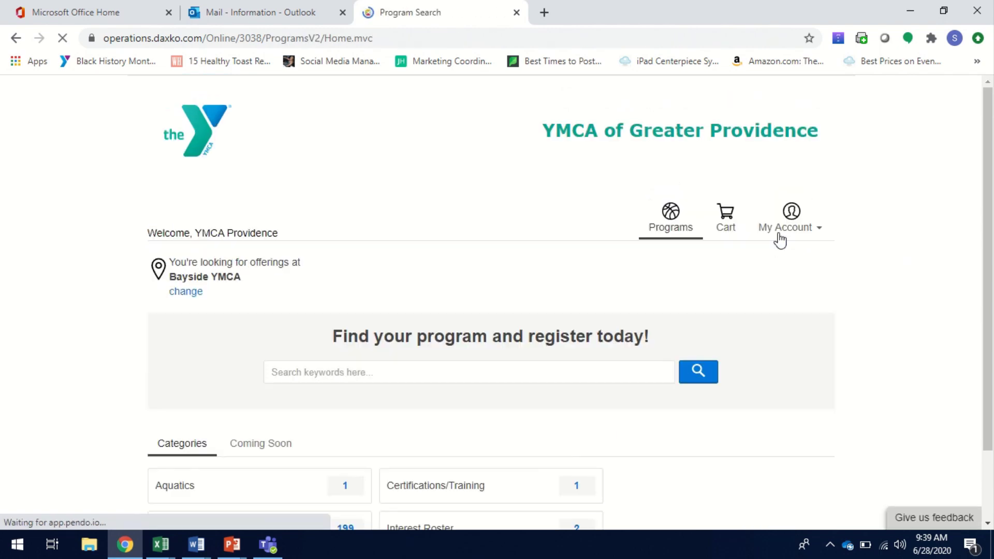
pyautogui.scroll(-1, 984, 324)
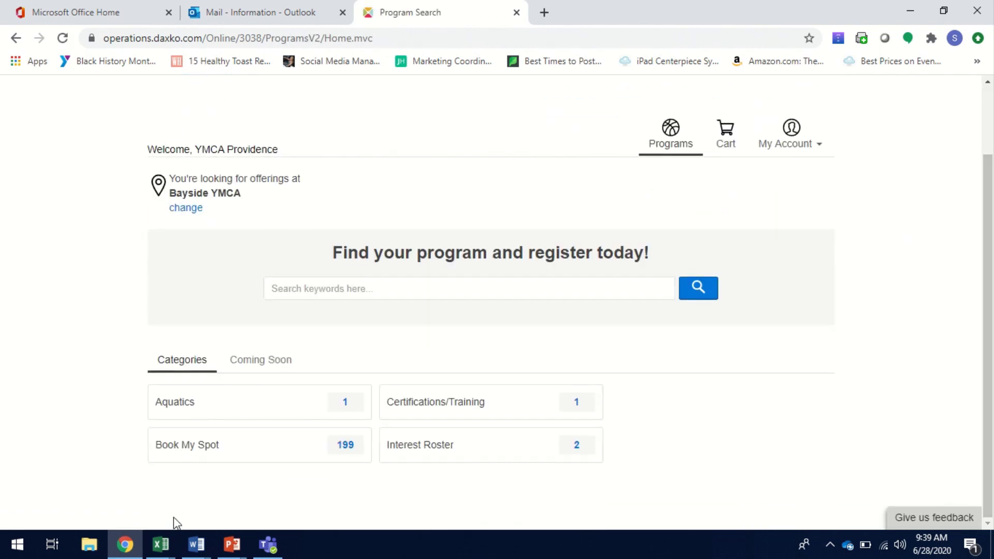
pyautogui.click(331, 452)
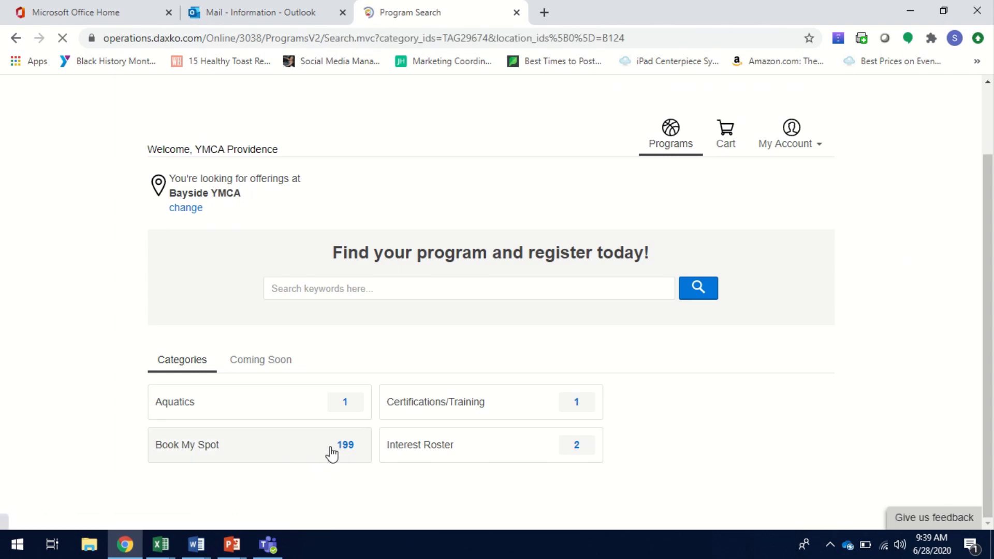
pyautogui.moveTo(991, 139); pyautogui.dragTo(992, 489)
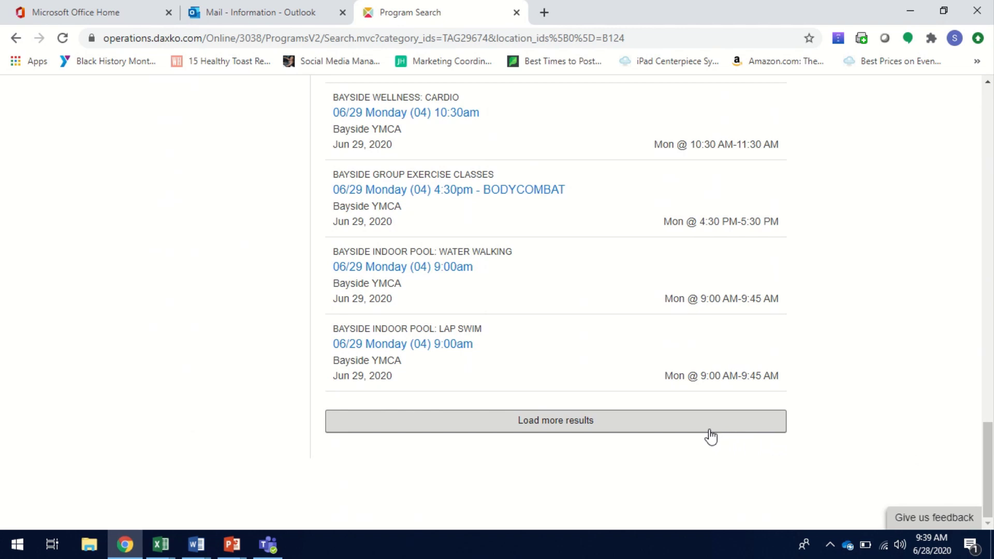
# - Load two more batches of results and open the 06/30 Tuesday (03) 8:00am Lap Swim
pyautogui.click(576, 427)
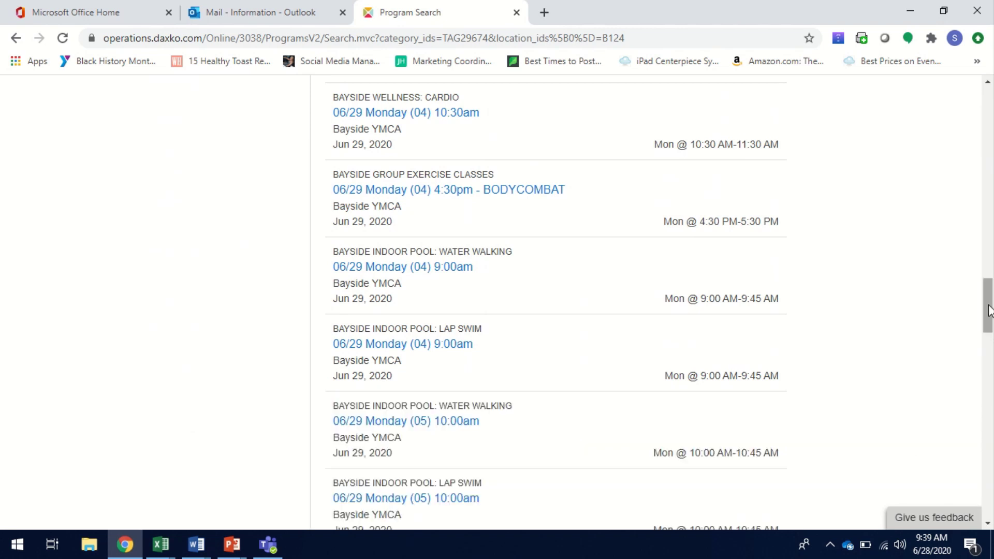
pyautogui.moveTo(990, 318); pyautogui.dragTo(990, 508)
pyautogui.click(683, 429)
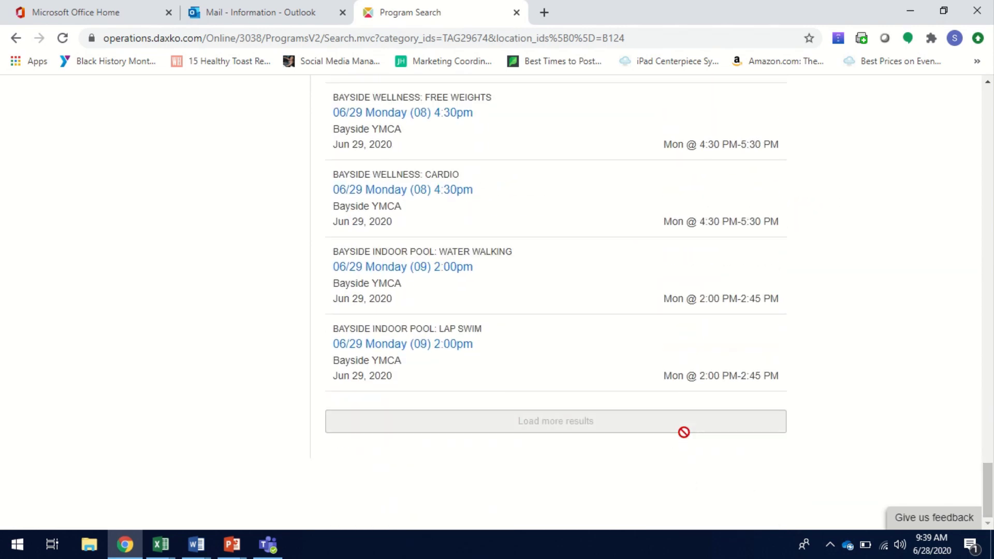
pyautogui.moveTo(990, 369); pyautogui.dragTo(990, 494)
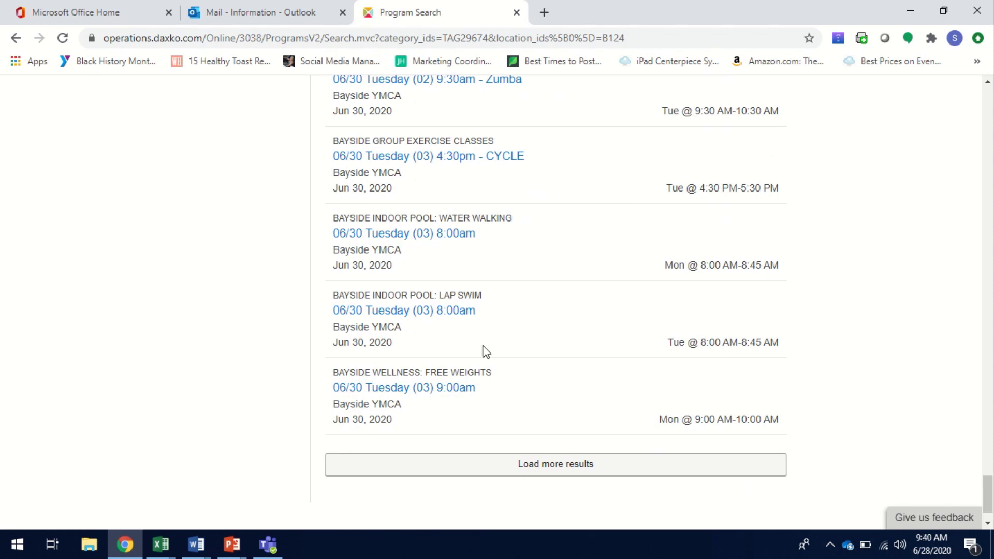
pyautogui.click(466, 313)
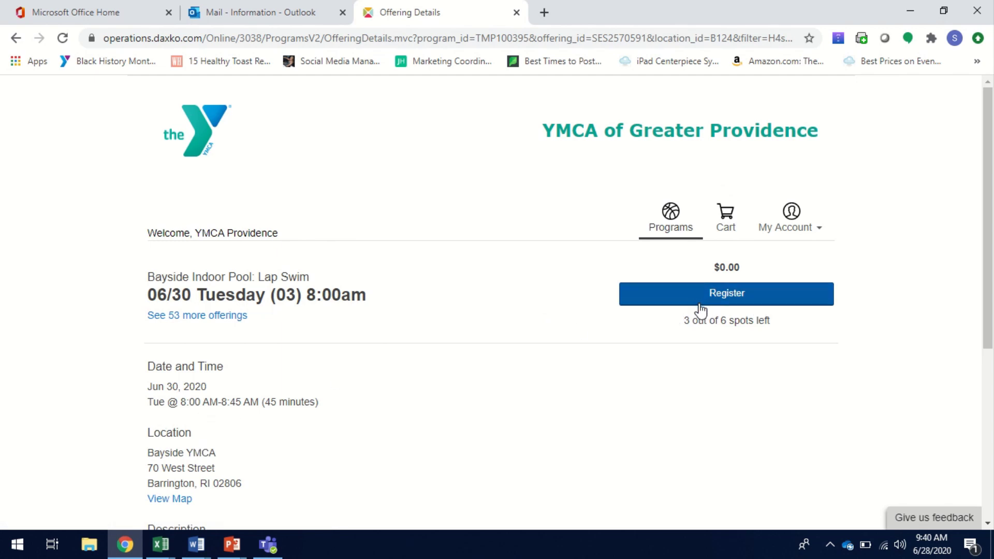
# - Register for the 06/30 Lap Swim and accept the waiver with a drawn signature
pyautogui.click(711, 292)
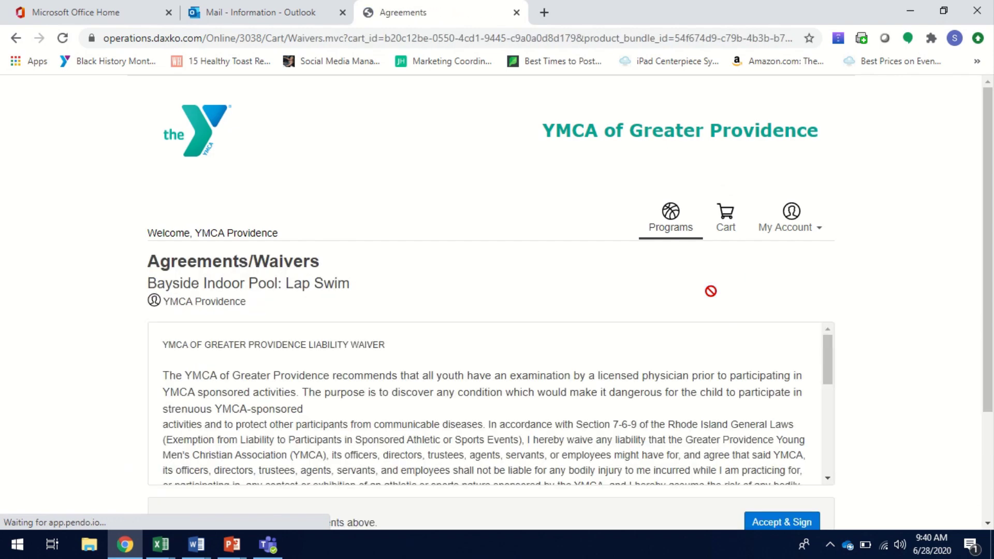
pyautogui.moveTo(990, 313); pyautogui.dragTo(993, 383)
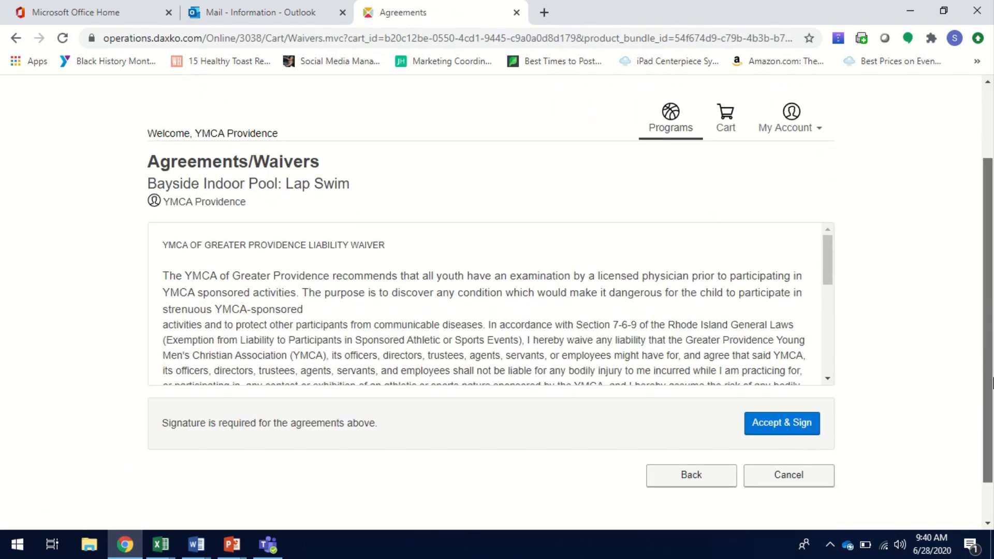
pyautogui.moveTo(834, 254); pyautogui.dragTo(818, 355)
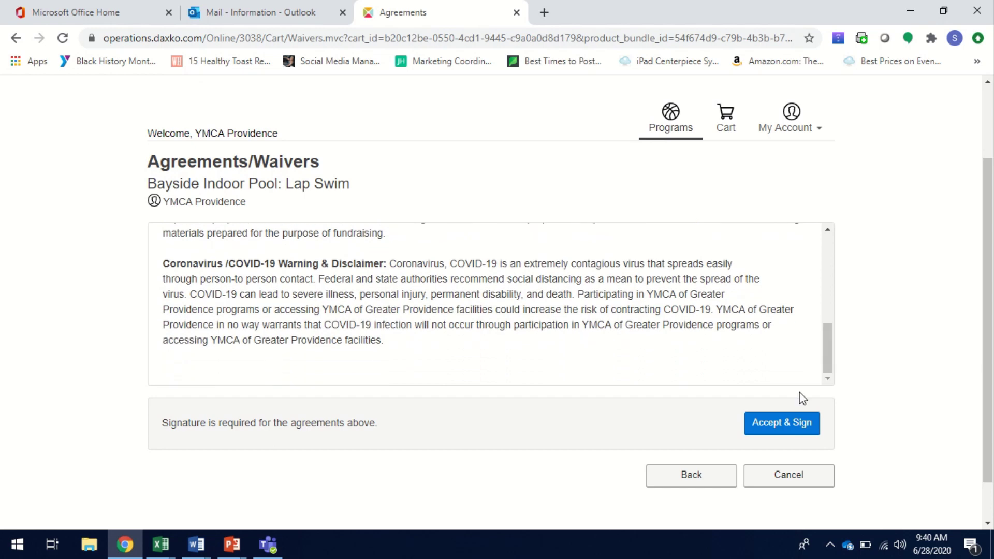
pyautogui.click(785, 425)
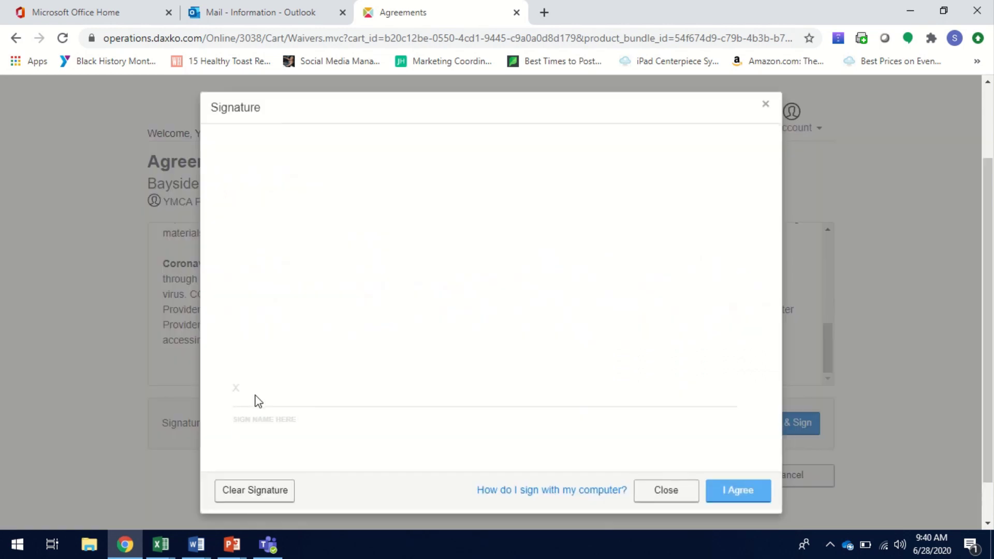
pyautogui.moveTo(254, 401)
pyautogui.mouseDown()
pyautogui.moveTo(550, 379)
pyautogui.moveTo(555, 368)
pyautogui.moveTo(697, 385)
pyautogui.mouseUp()
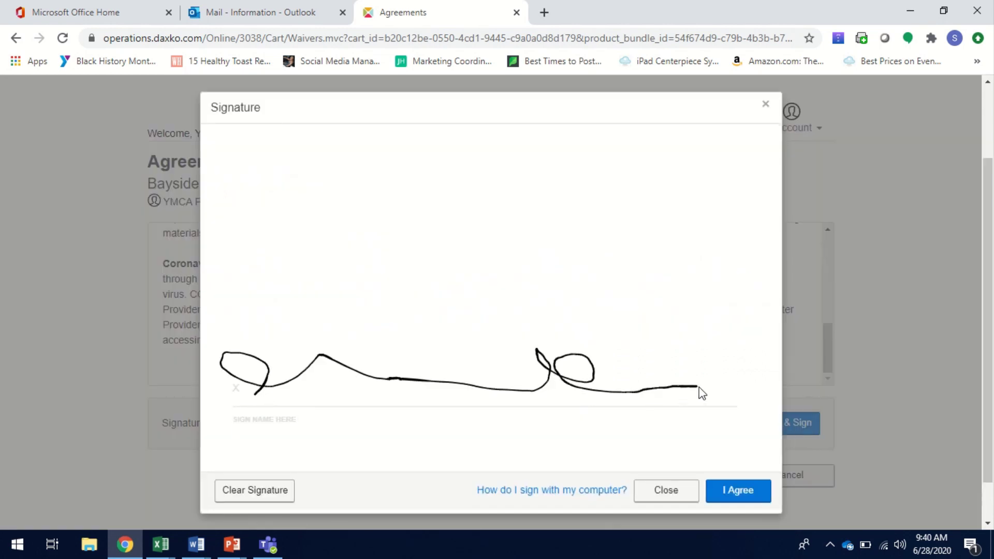
pyautogui.click(739, 491)
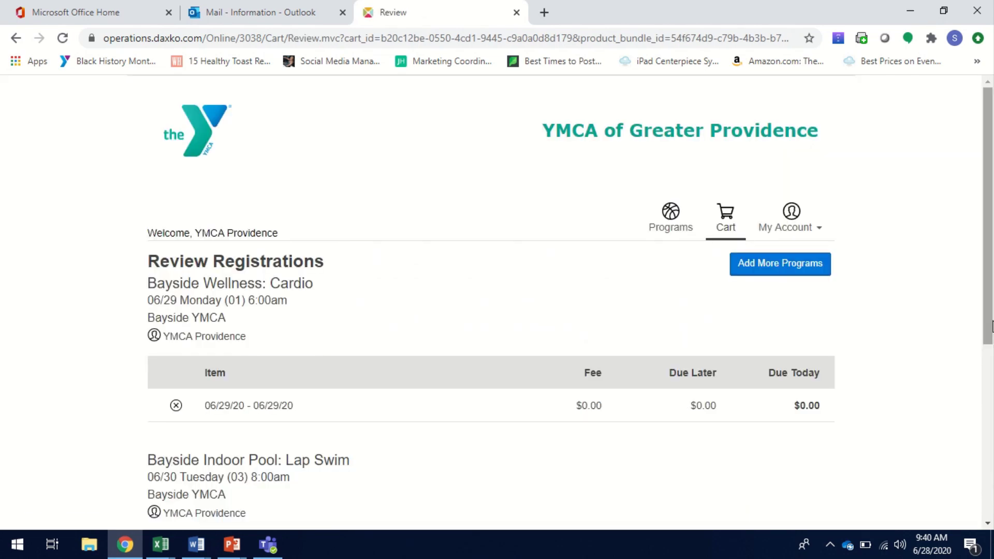
# - Use Add More Programs and reopen the Book My Spot category's 199 Bayside results
pyautogui.moveTo(992, 327); pyautogui.dragTo(991, 403)
pyautogui.click(780, 128)
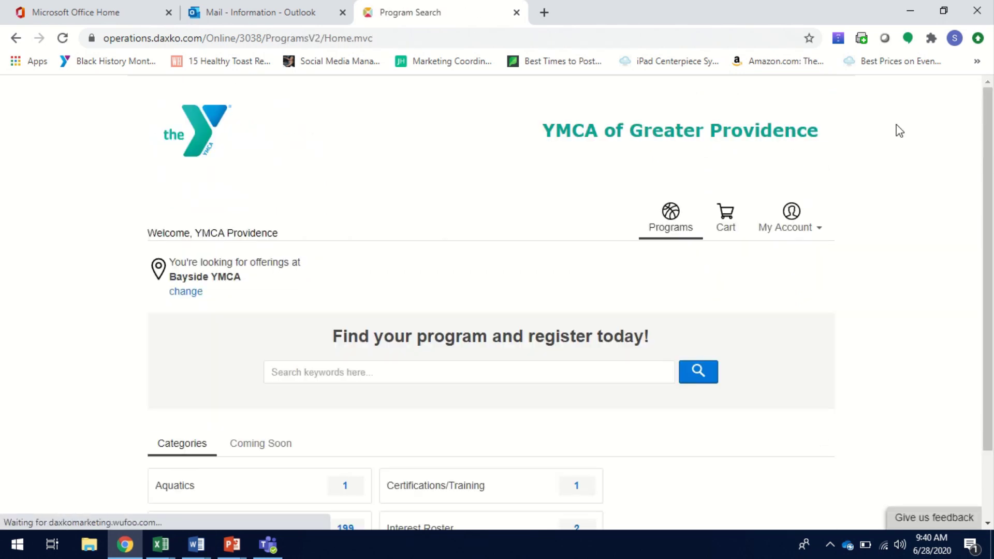
pyautogui.scroll(-3, 987, 114)
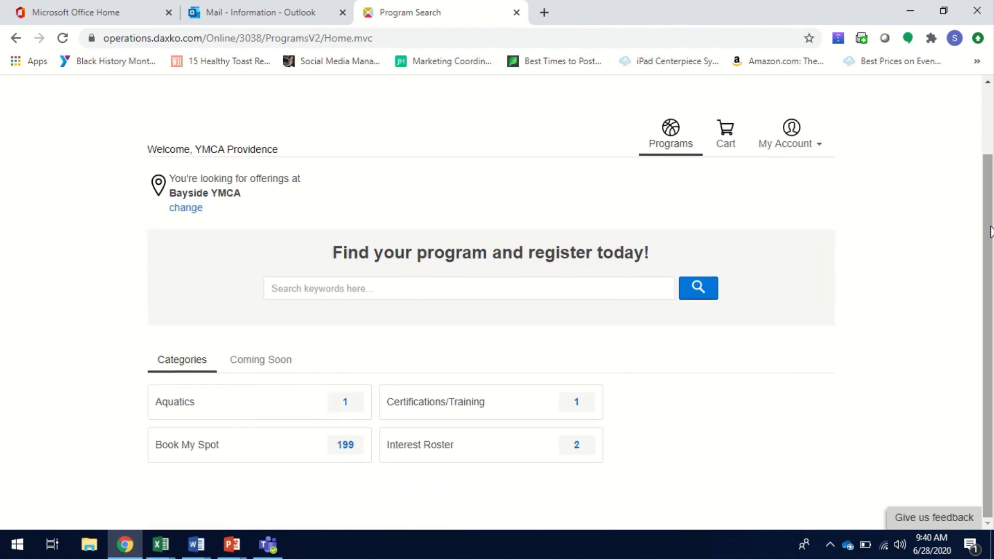
pyautogui.click(225, 449)
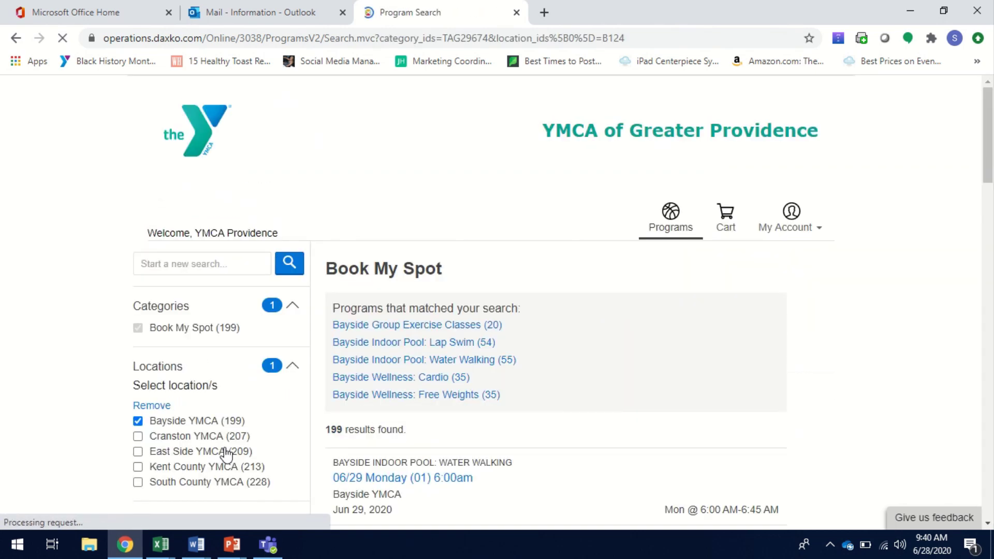
pyautogui.scroll(-4, 991, 212)
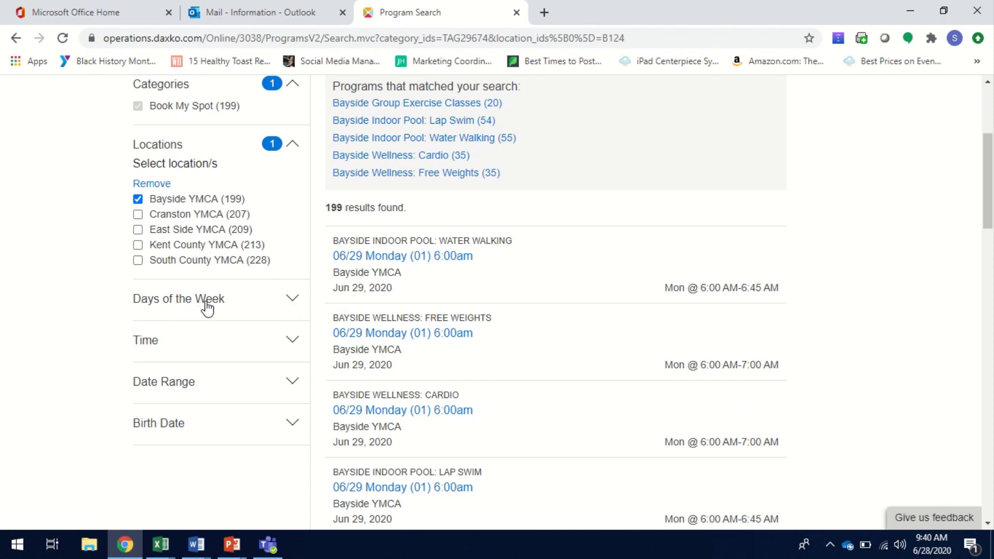
# - Filter to Wednesday afternoon (12:00 PM - 4:59 PM) and open the 07/01 12:00pm Free Weights session
pyautogui.click(292, 302)
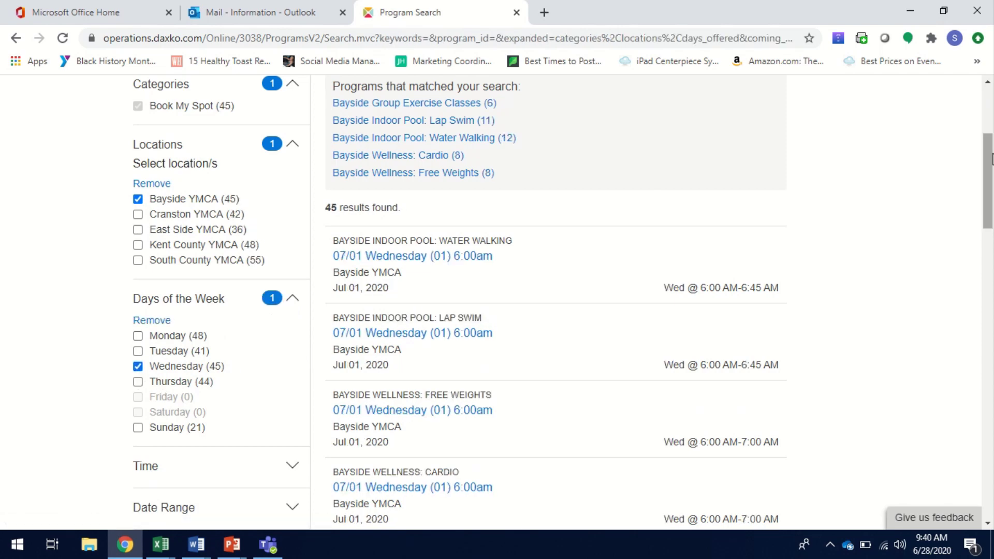
pyautogui.moveTo(991, 165); pyautogui.dragTo(991, 167)
pyautogui.scroll(-5, 991, 171)
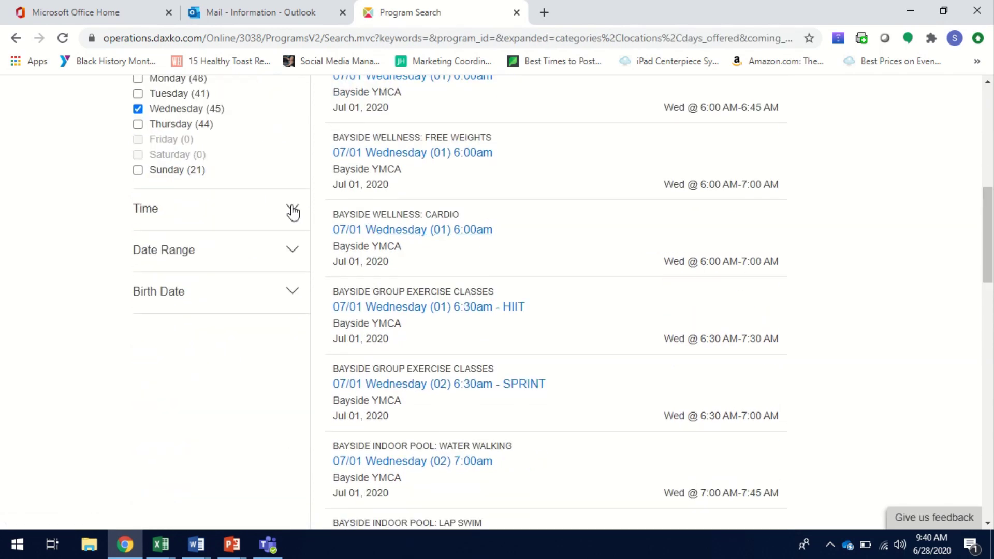
pyautogui.click(292, 211)
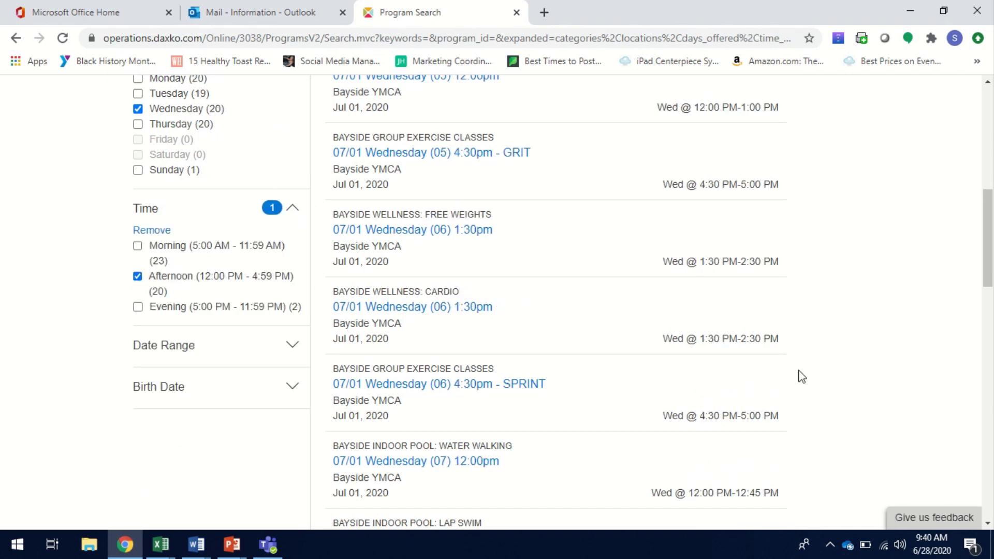
pyautogui.moveTo(989, 244); pyautogui.dragTo(985, 213)
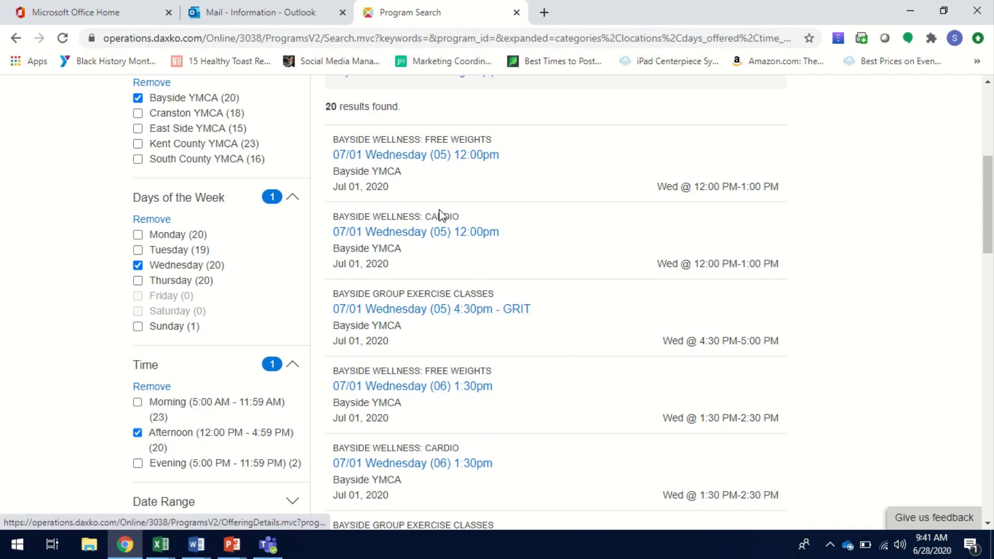
pyautogui.click(363, 157)
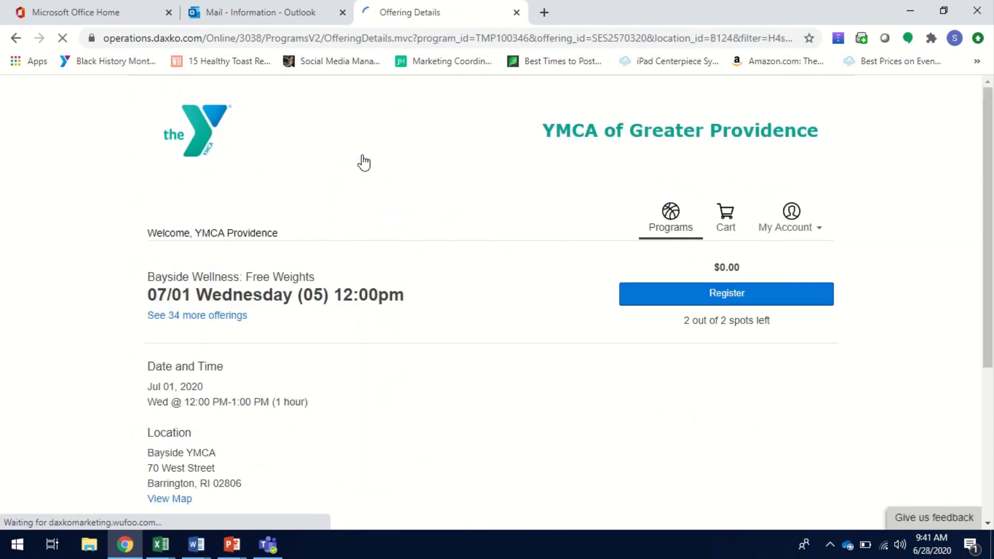
# - Register for the 07/01 Wednesday 12:00pm Free Weights session, drawing a signature to accept the waiver
pyautogui.click(728, 300)
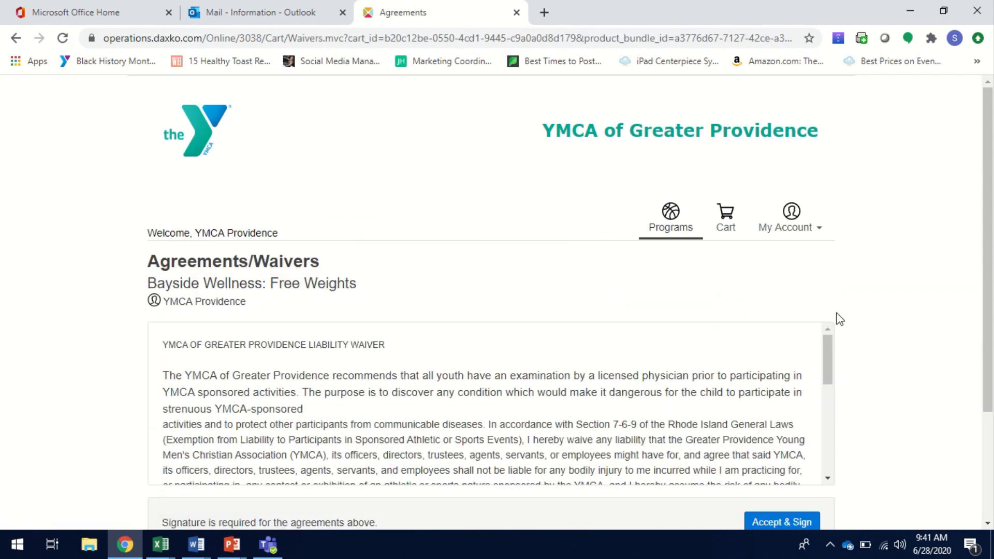
pyautogui.scroll(-2, 880, 337)
pyautogui.click(775, 414)
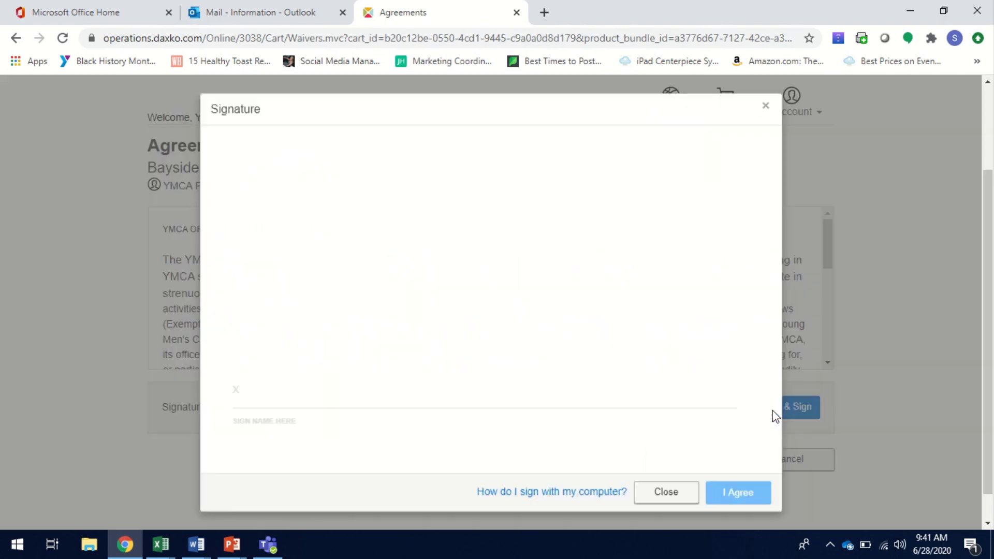
pyautogui.moveTo(224, 382)
pyautogui.mouseDown()
pyautogui.moveTo(253, 362)
pyautogui.moveTo(382, 391)
pyautogui.moveTo(525, 375)
pyautogui.moveTo(723, 388)
pyautogui.mouseUp()
pyautogui.click(740, 494)
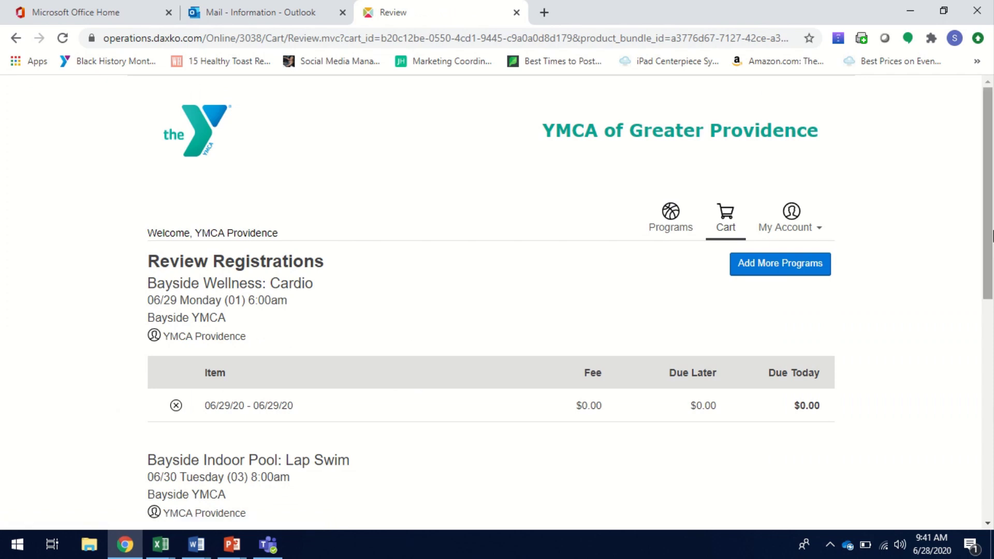
# - Scroll past the $0.00 totals on Review Registrations and submit the three sessions
pyautogui.moveTo(990, 236); pyautogui.dragTo(991, 328)
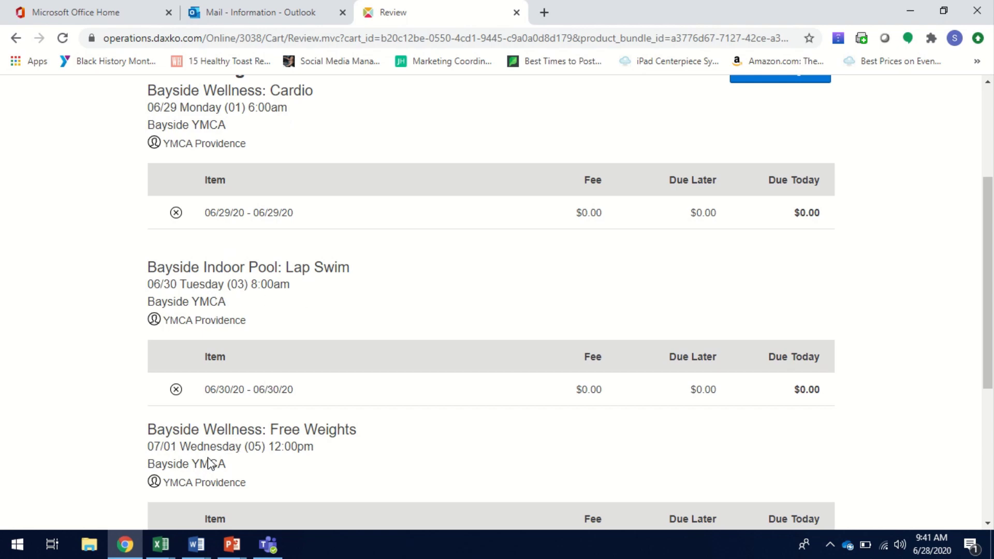
pyautogui.moveTo(991, 321); pyautogui.dragTo(977, 445)
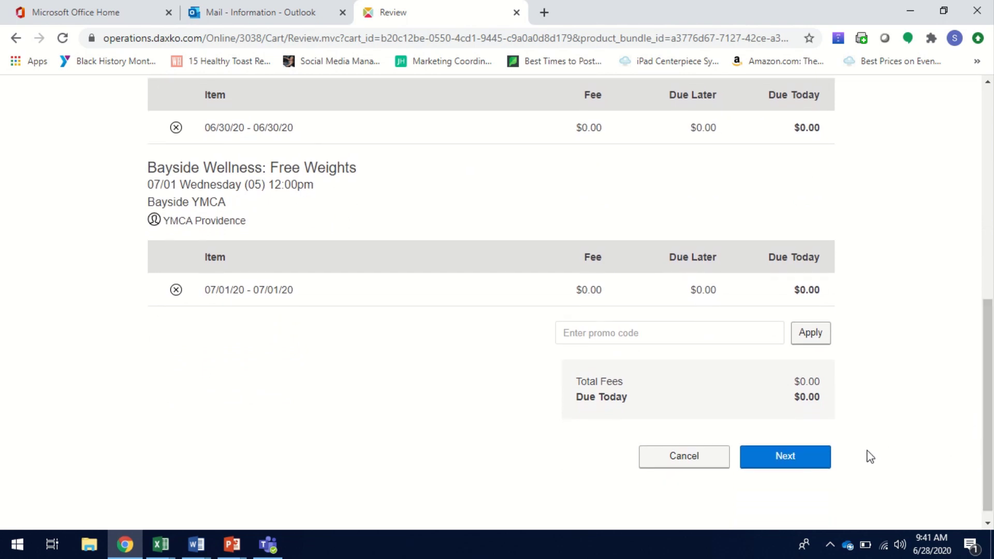
pyautogui.click(788, 461)
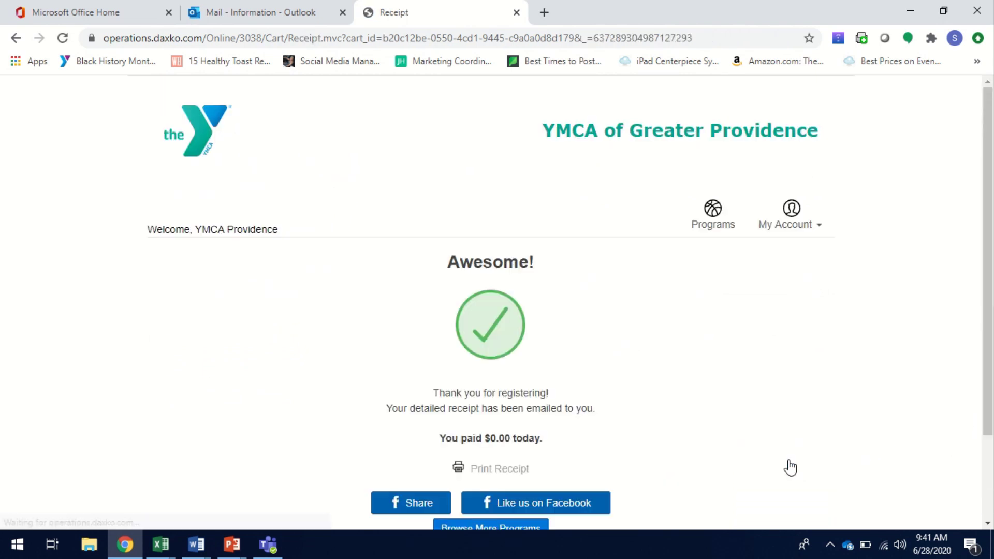
pyautogui.moveTo(989, 213); pyautogui.dragTo(986, 275)
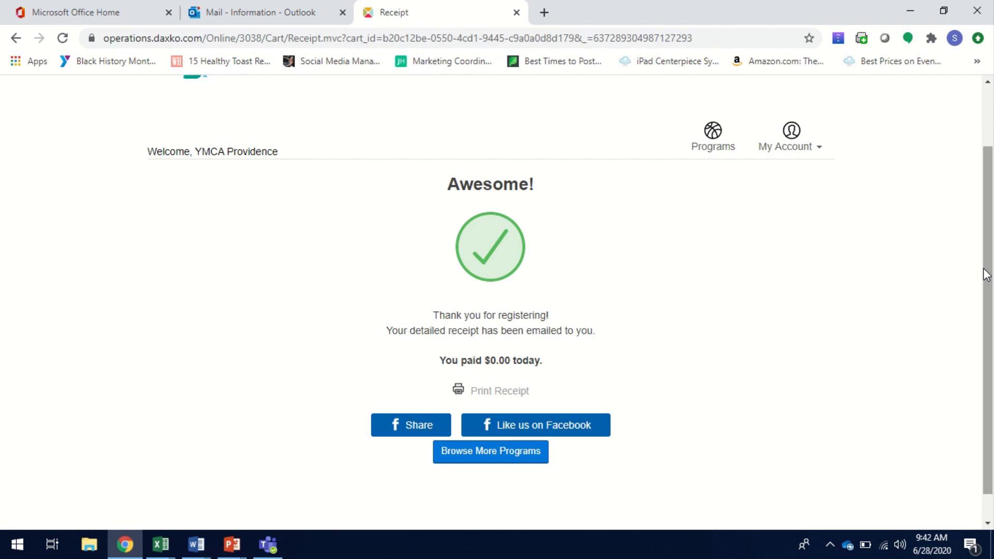
pyautogui.moveTo(425, 14)
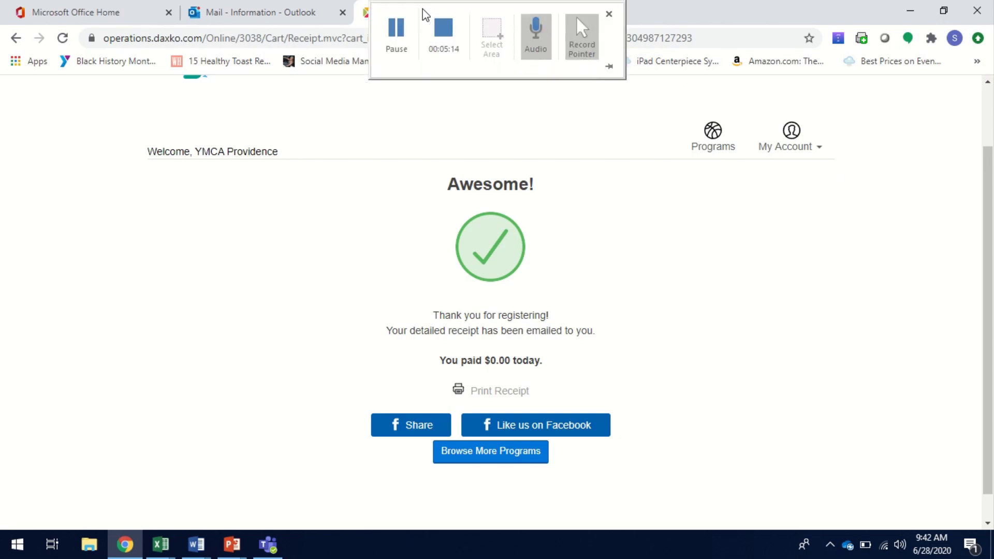